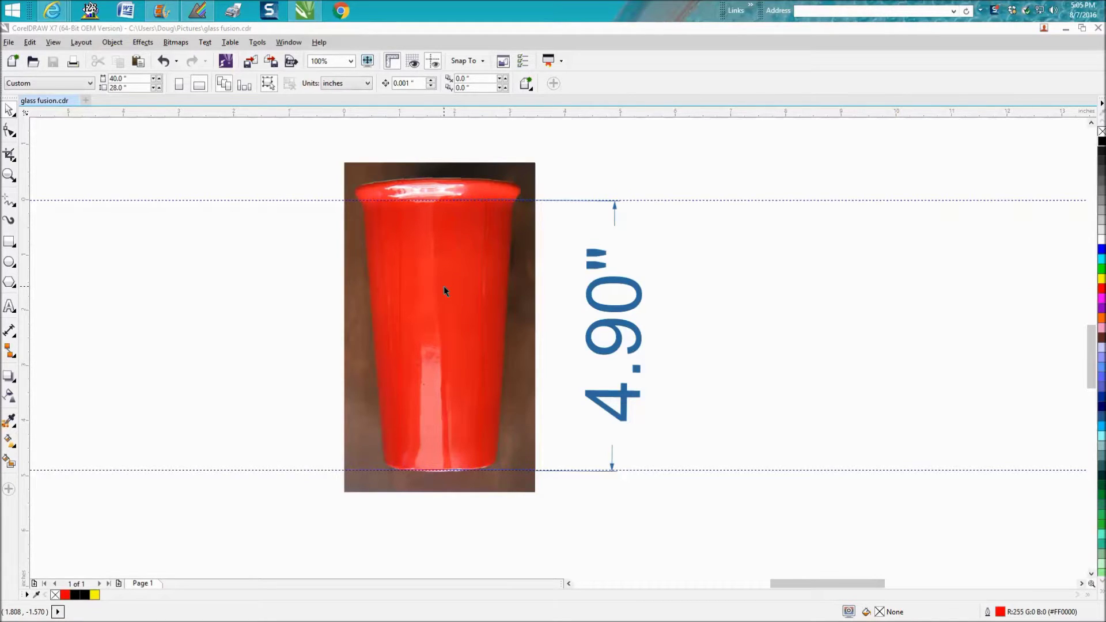
# Add two-line text reading 'Austin' and 'Texas' beside the cup.
pyautogui.click(10, 308)
pyautogui.click(41, 314)
pyautogui.click(136, 280)
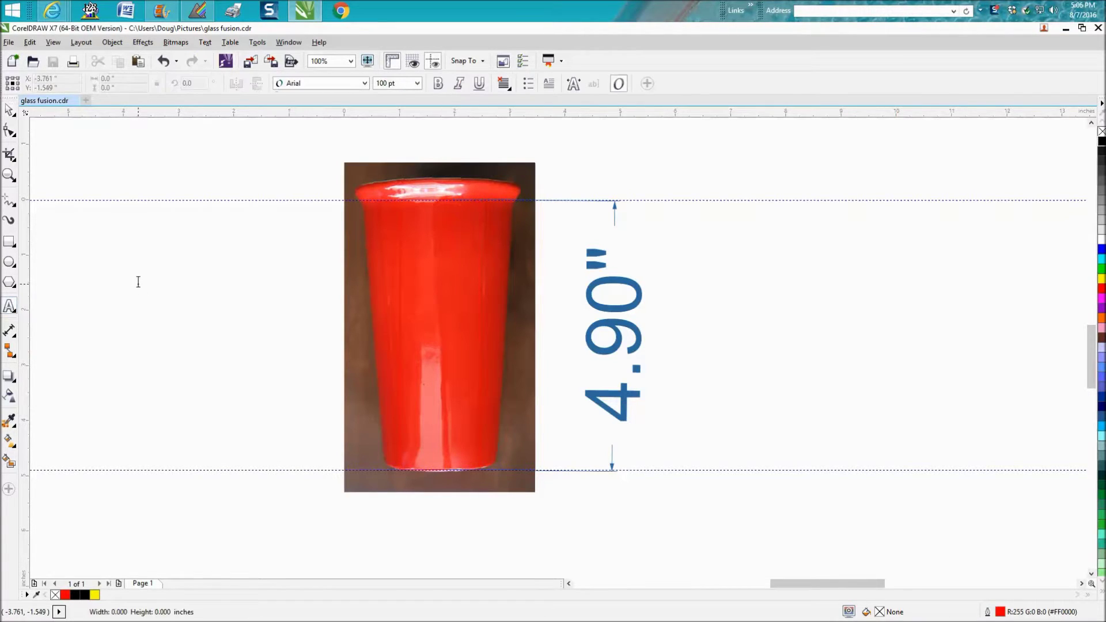
pyautogui.write('Austin')
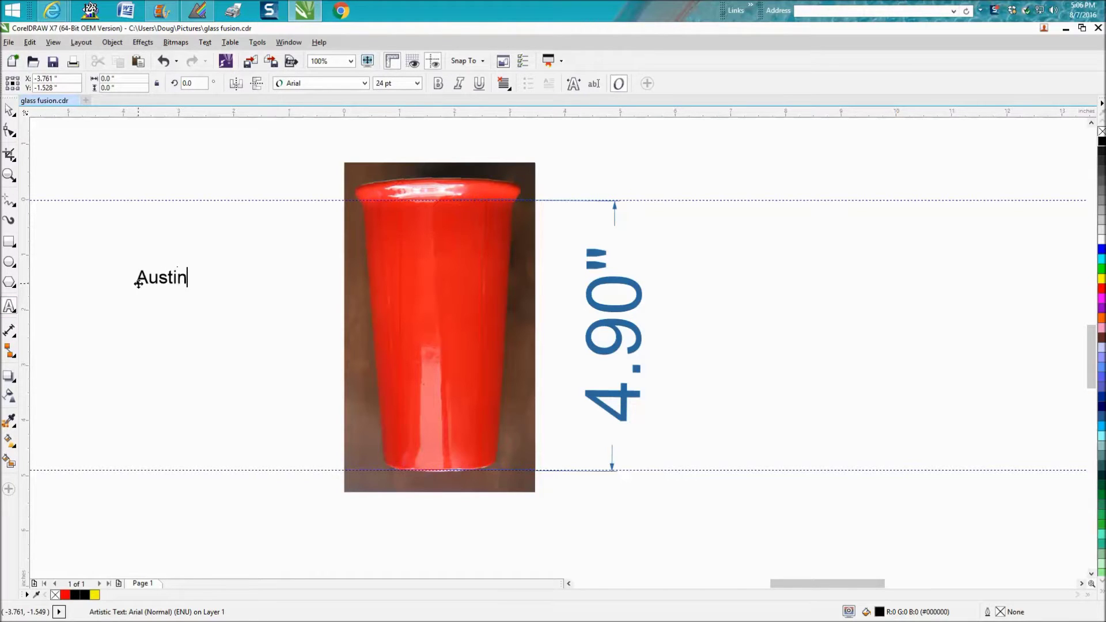
pyautogui.press('Return')
pyautogui.write('Texas')
pyautogui.press('Return')
pyautogui.hotkey('ctrl', 'space')
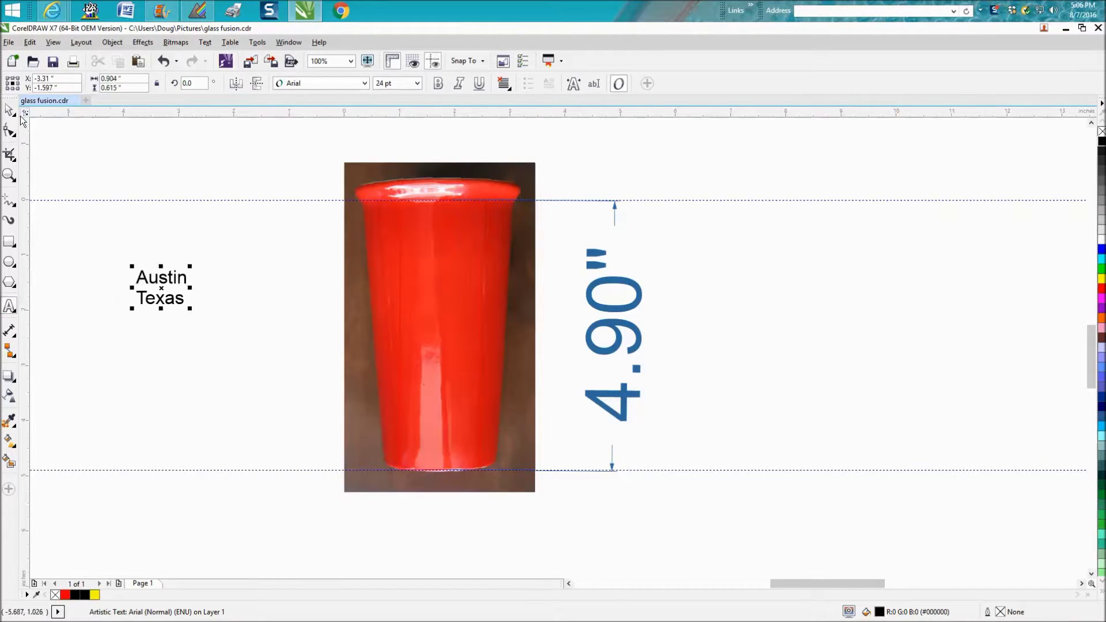
# Enlarge the text to about 45.5 pt and centre-align its lines.
pyautogui.moveTo(191, 308); pyautogui.dragTo(261, 355)
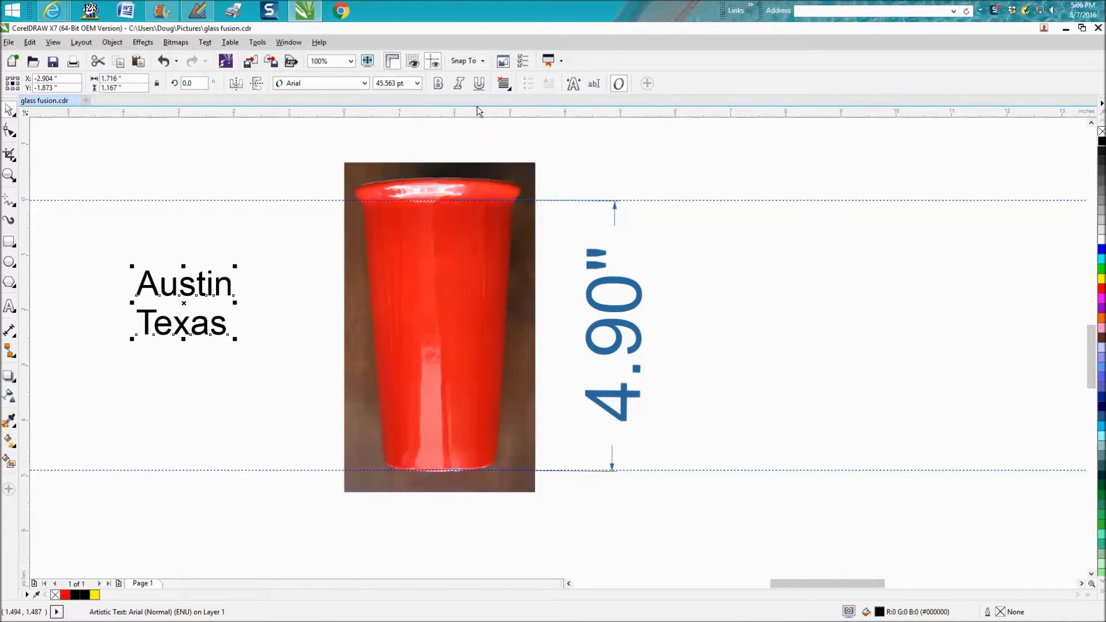
pyautogui.click(504, 83)
pyautogui.click(509, 148)
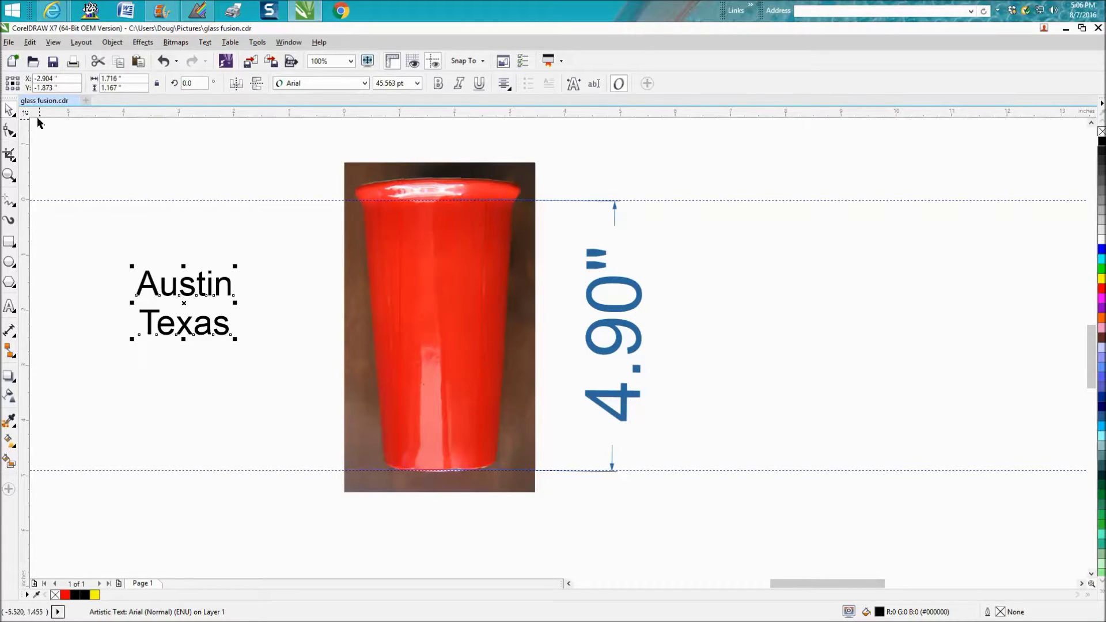
pyautogui.moveTo(30, 112); pyautogui.dragTo(343, 203)
# Check the lip guideline's Y, then add a new horizontal guideline at Y -2.45".
pyautogui.click(326, 200)
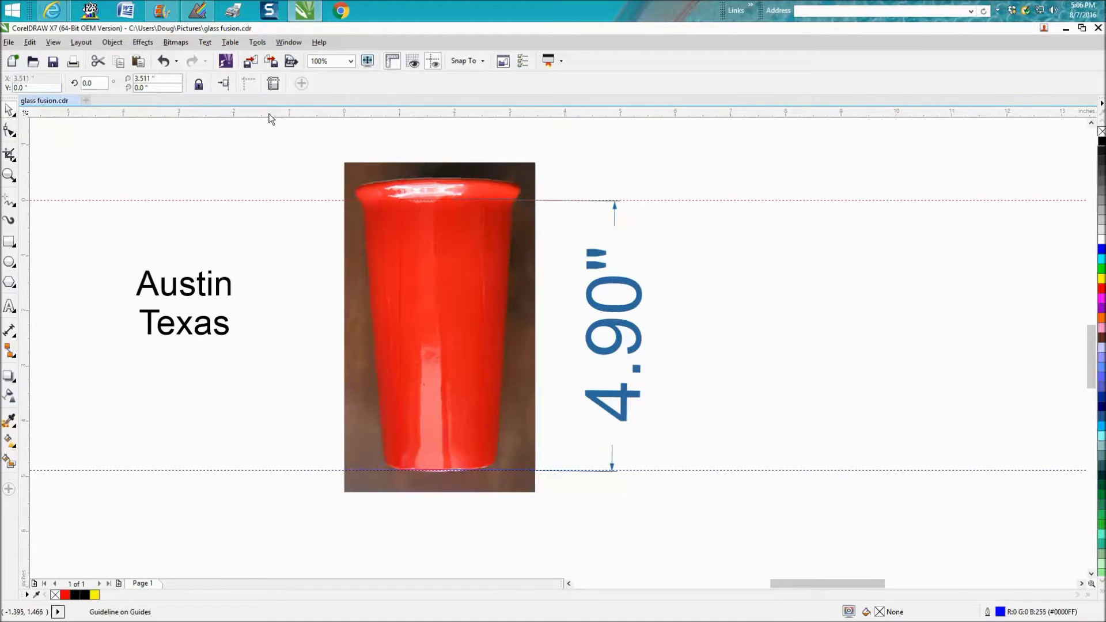
pyautogui.moveTo(269, 115); pyautogui.dragTo(273, 237)
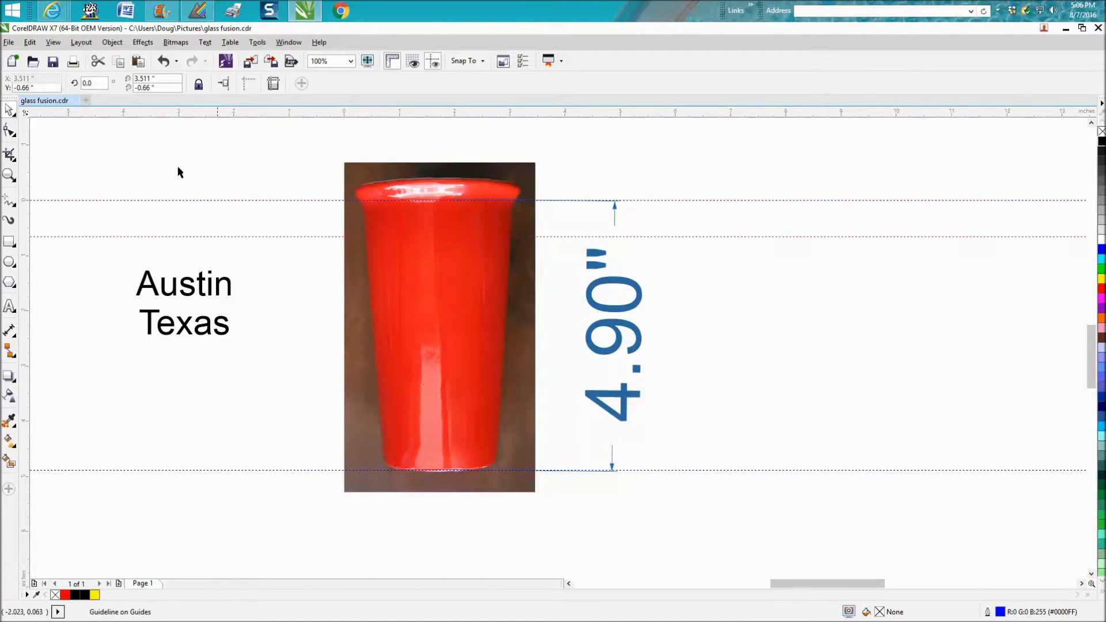
pyautogui.click(58, 89)
pyautogui.write('-2.45')
pyautogui.press('Return')
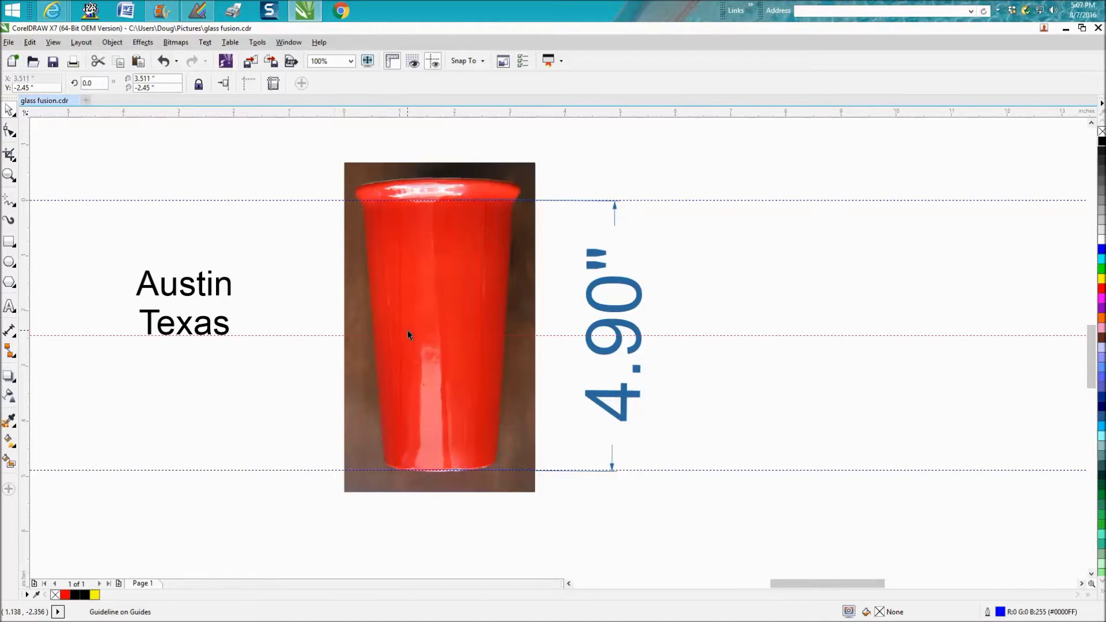
# Draw a black horizontal 2-point line and move it onto the cup.
pyautogui.click(14, 211)
pyautogui.click(45, 220)
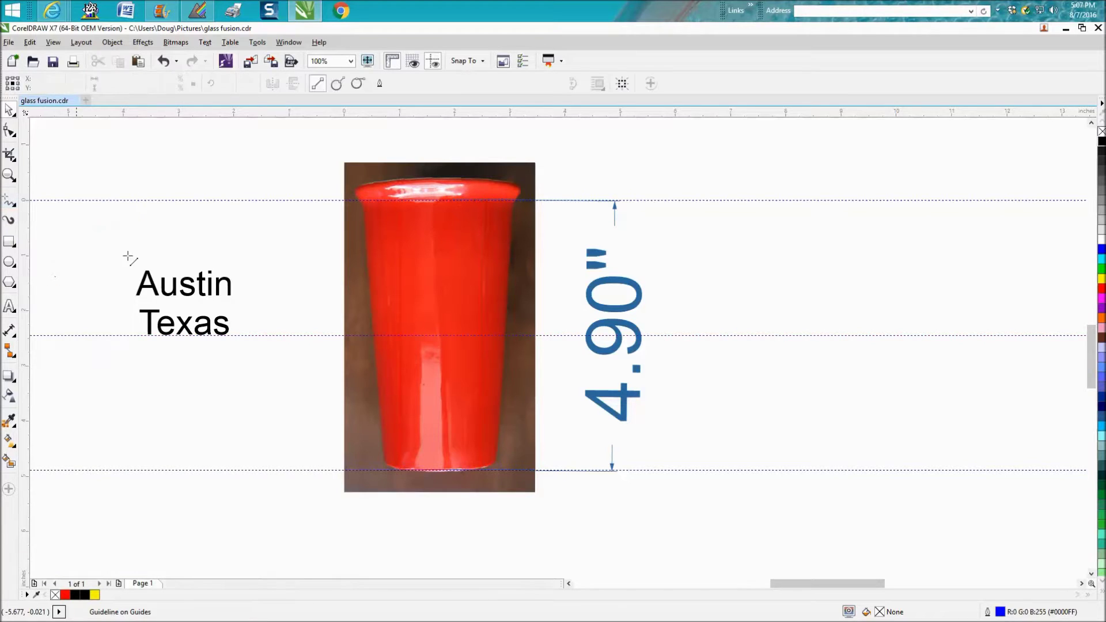
pyautogui.moveTo(144, 394); pyautogui.dragTo(314, 400)
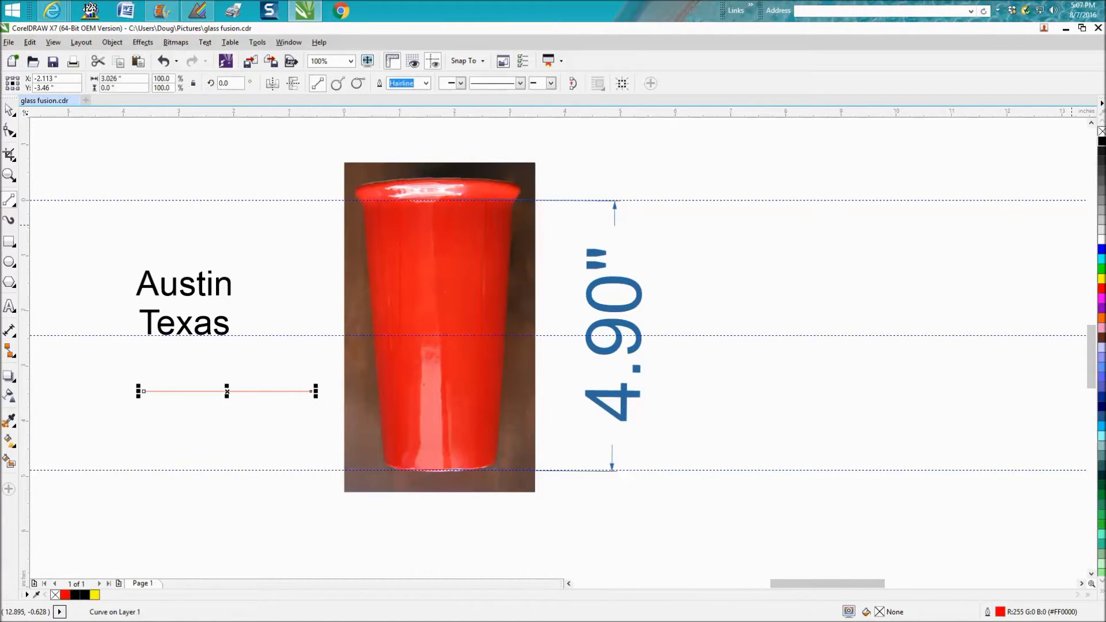
pyautogui.click(1101, 142)
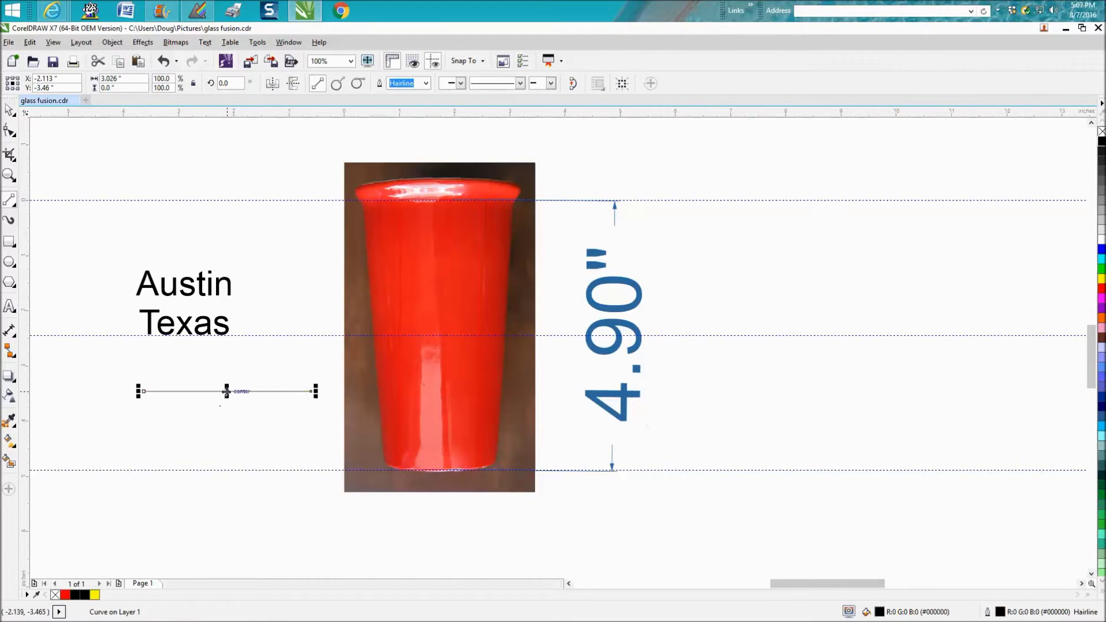
pyautogui.moveTo(227, 392); pyautogui.dragTo(429, 271)
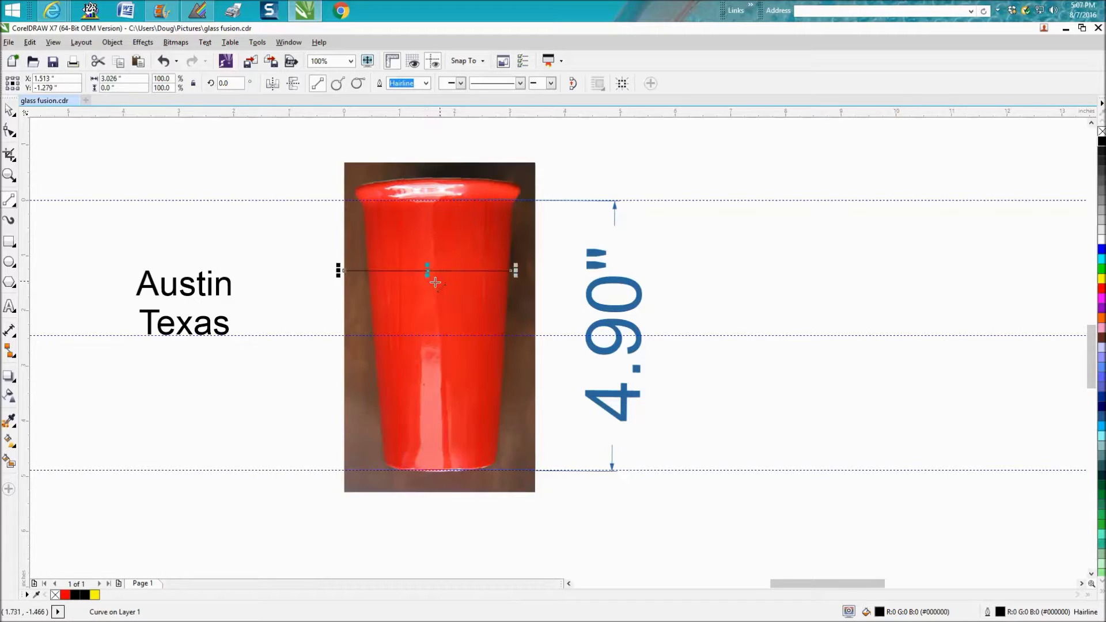
# Set the line to Y -2.45" and stretch it to 3.337" across the cup.
pyautogui.click(9, 109)
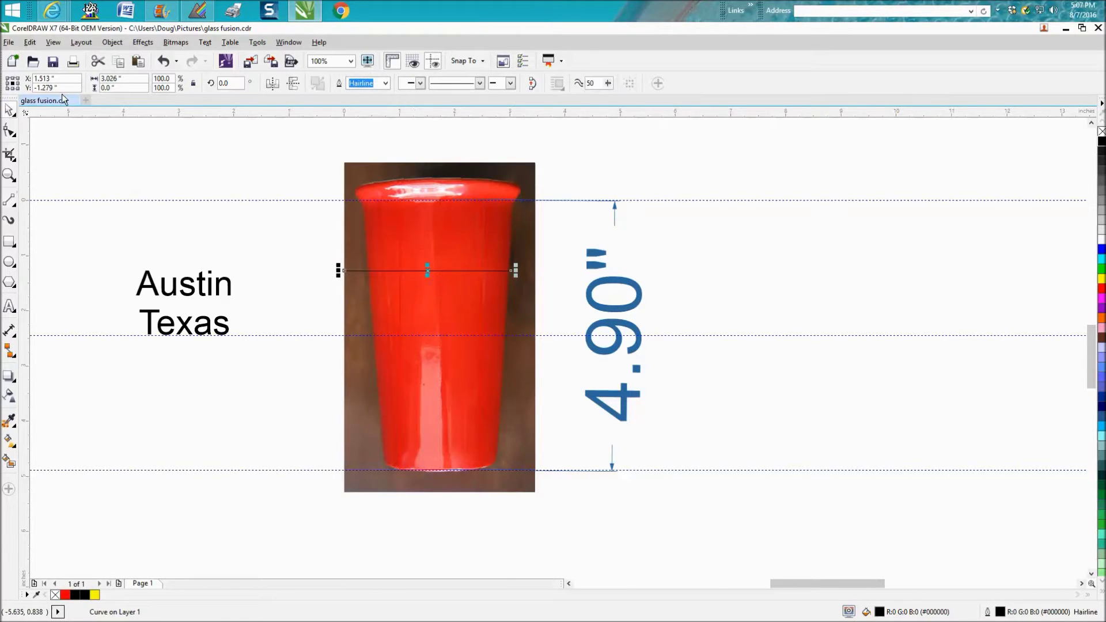
pyautogui.doubleClick(64, 87)
pyautogui.write('-')
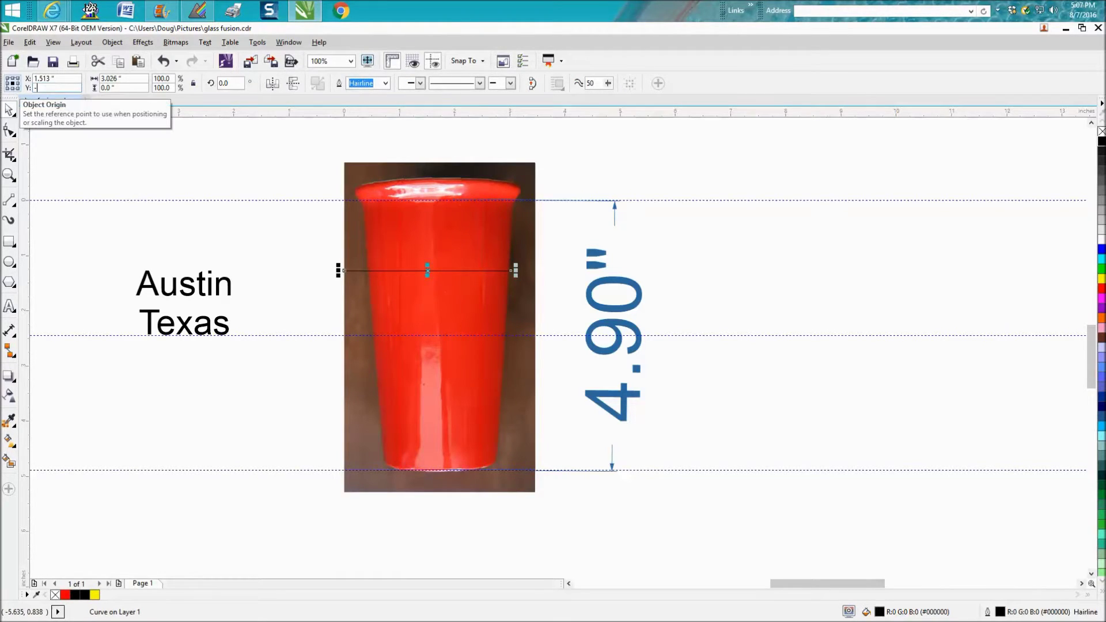
pyautogui.write('2.45')
pyautogui.press('Return')
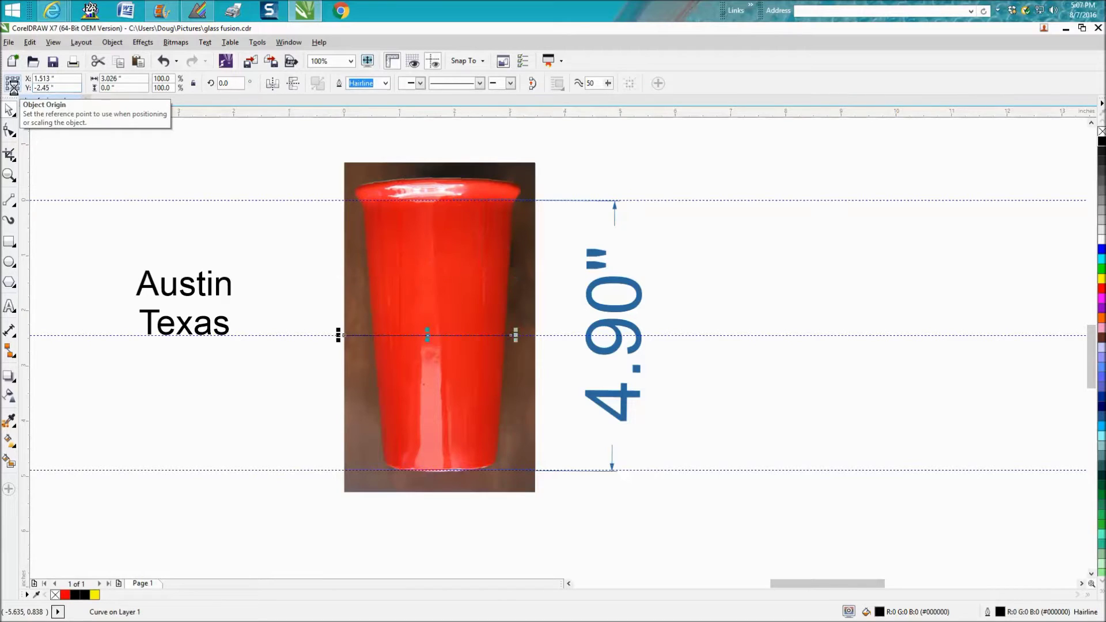
pyautogui.moveTo(515, 335); pyautogui.dragTo(534, 335)
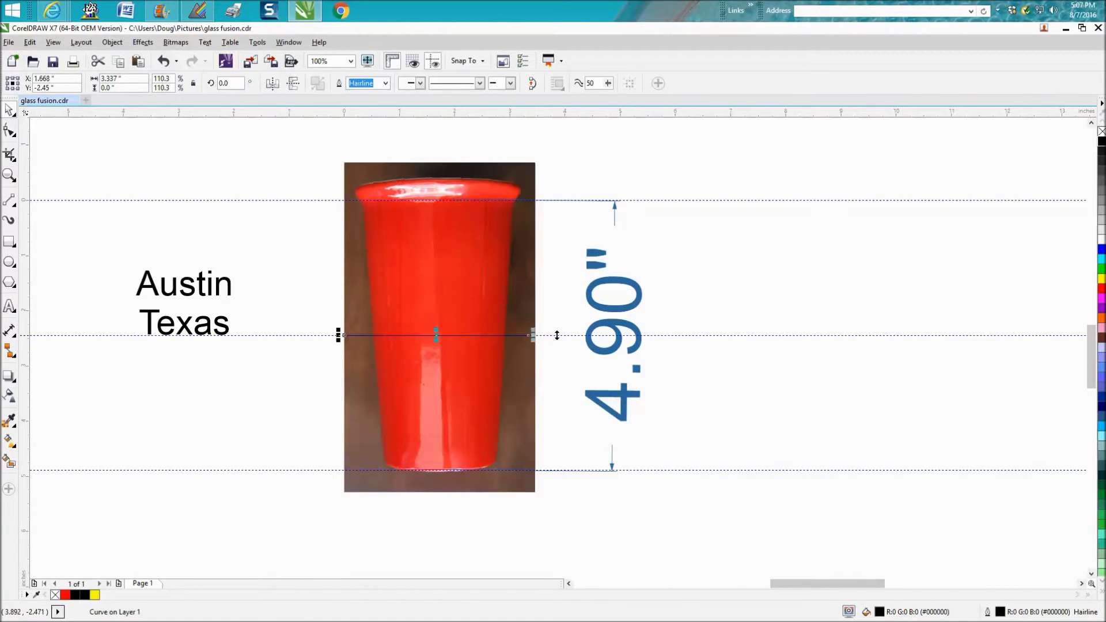
pyautogui.click(231, 286)
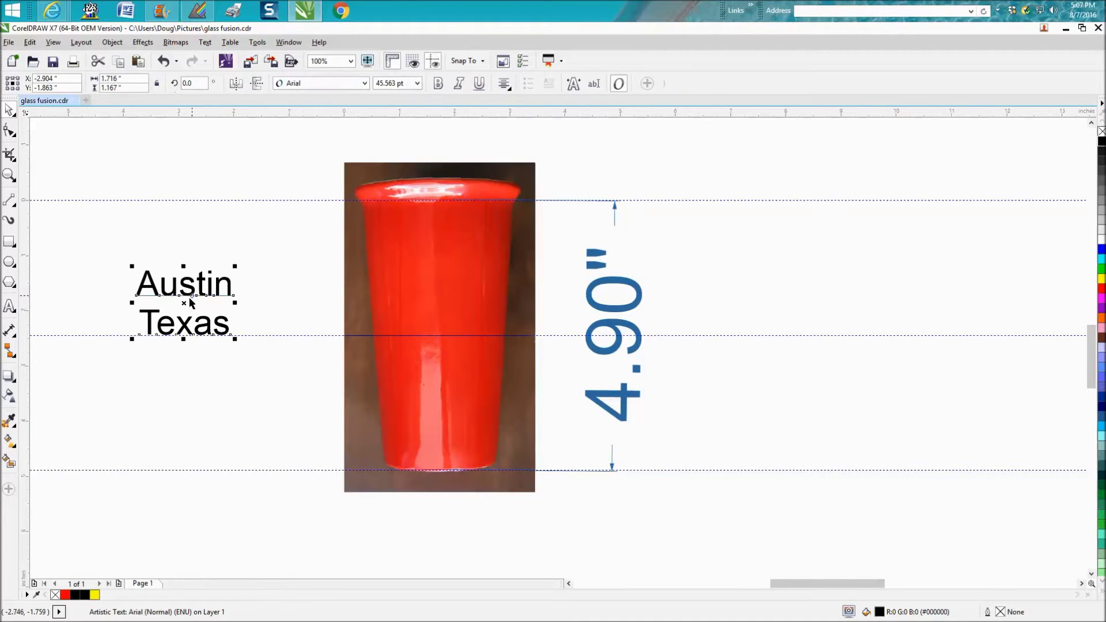
# Move the Austin Texas text to the cup's centre and give it white fill and outline.
pyautogui.moveTo(190, 302); pyautogui.dragTo(439, 334)
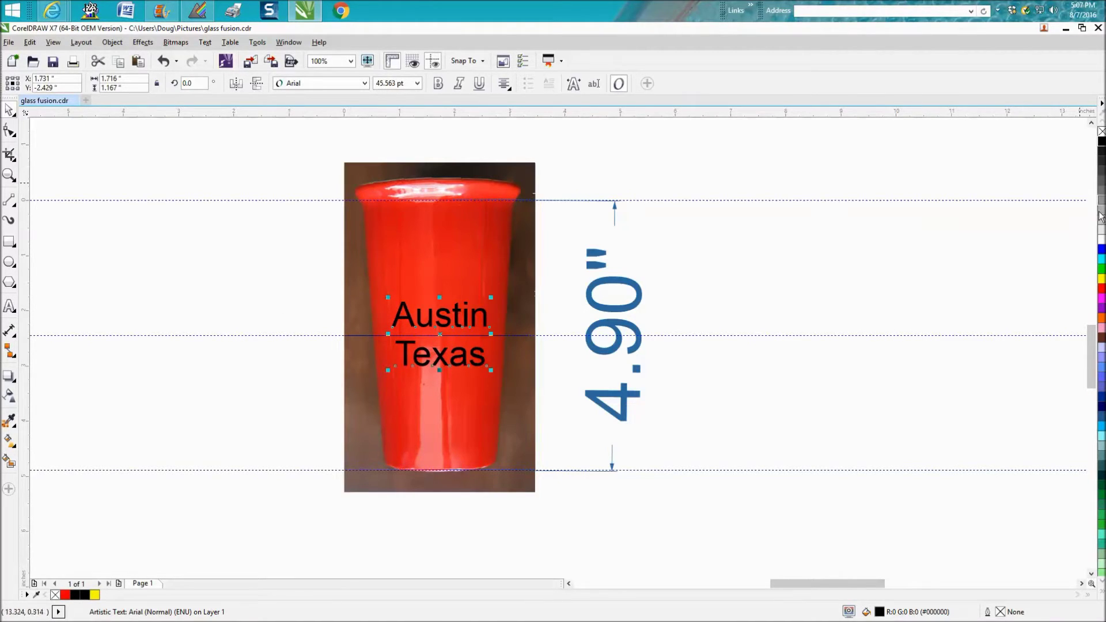
pyautogui.rightClick(1100, 240)
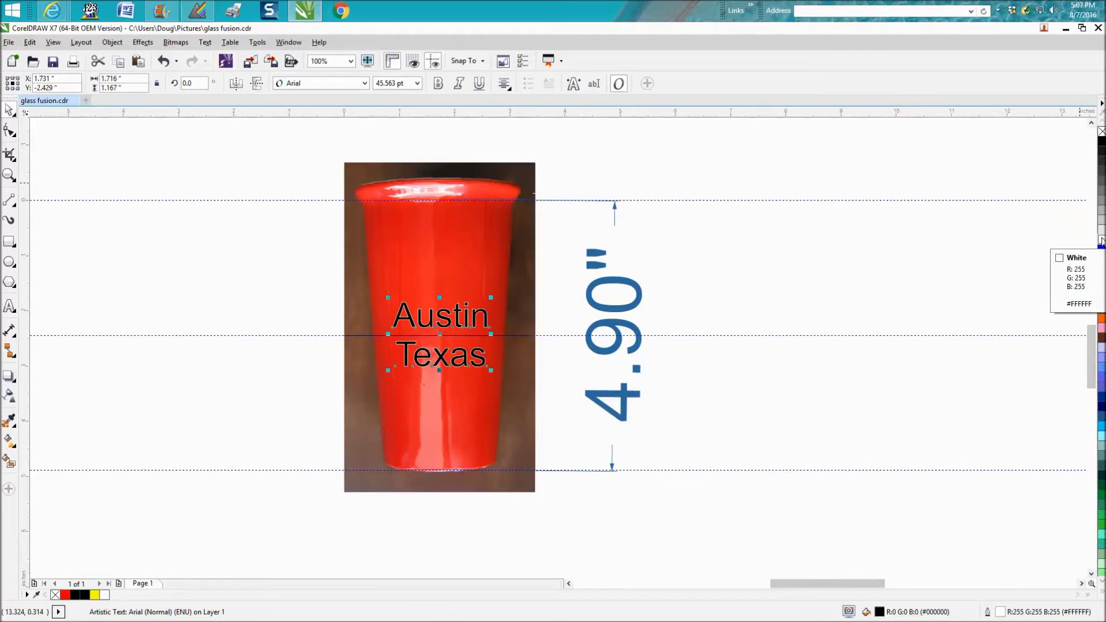
pyautogui.click(1101, 241)
pyautogui.click(715, 305)
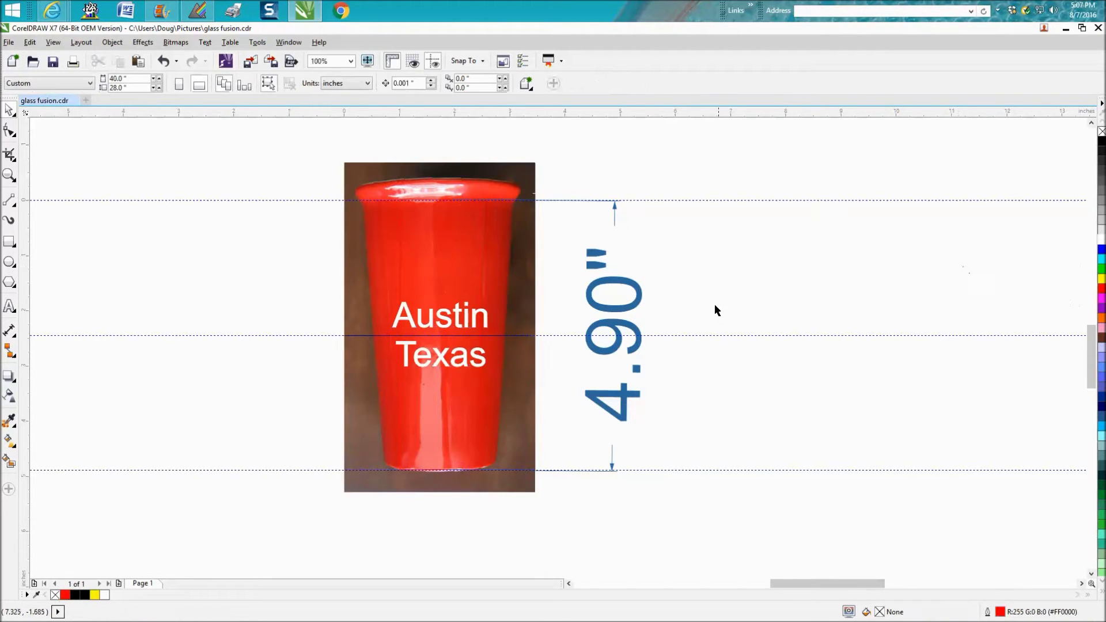